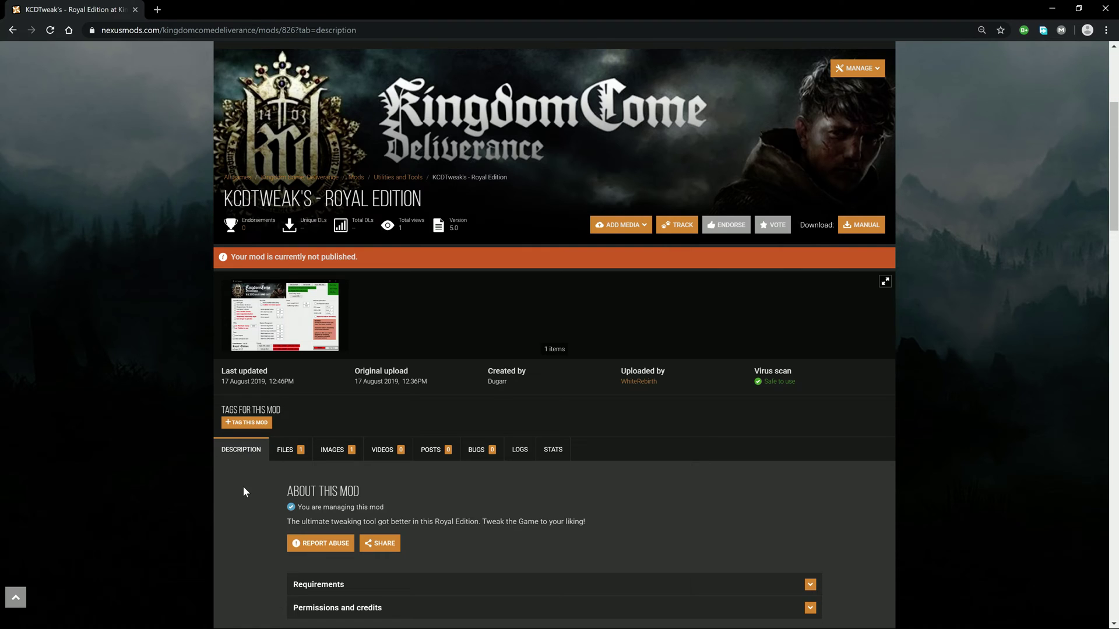
Show the Royal Edition files listing on Nexus Mods, then close the browser.
left_click(289, 453)
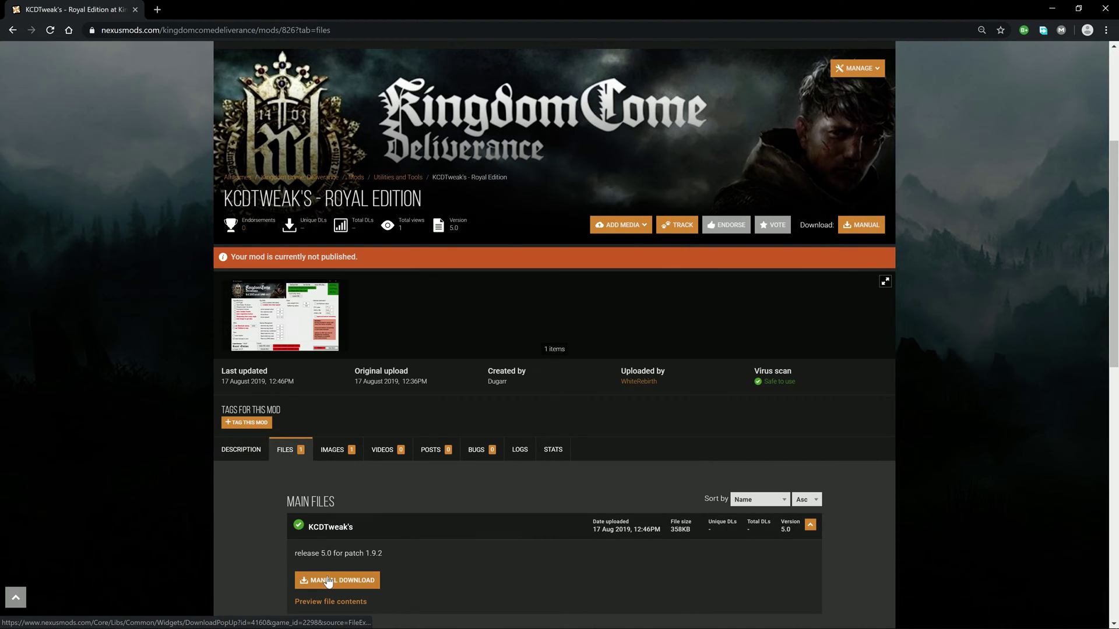
left_click(1052, 10)
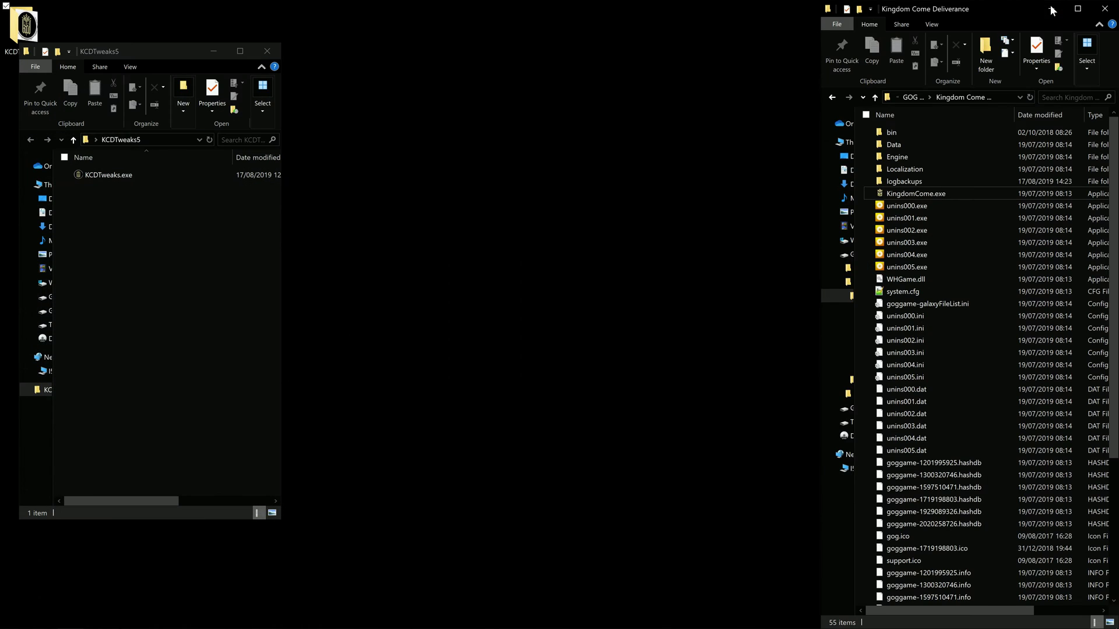
Select KCDTweaks.exe in the KCDTweaks5 folder.
left_click(105, 176)
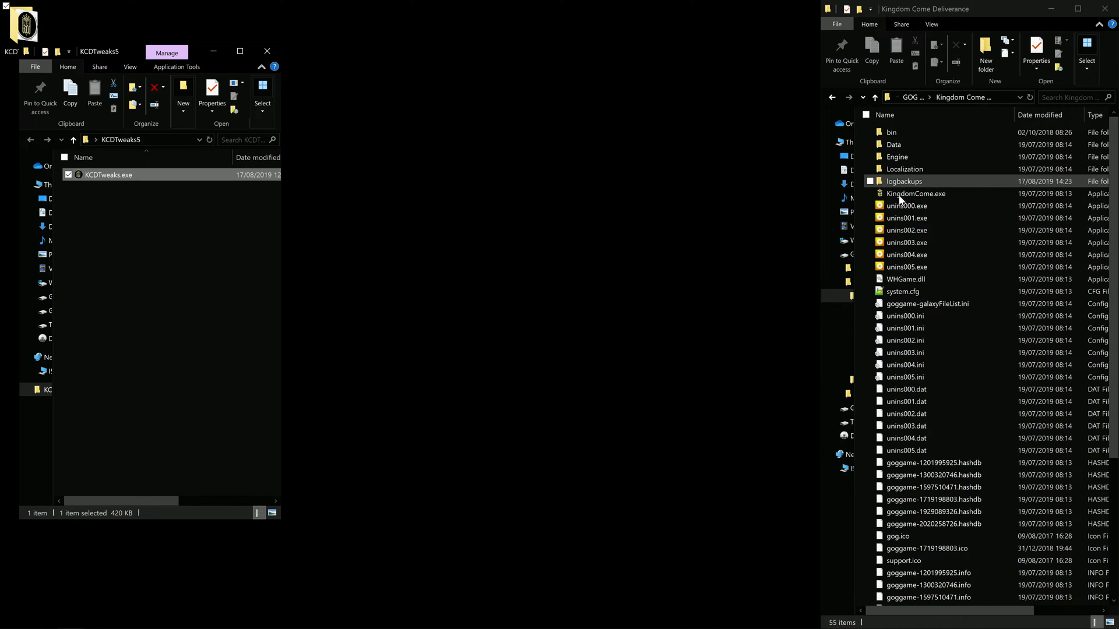
Launch KCDTweaks, set the game path to D:\GOG Games\Kingdom Come Deliverance, and open mods\KCDTweaks.
double_click(95, 176)
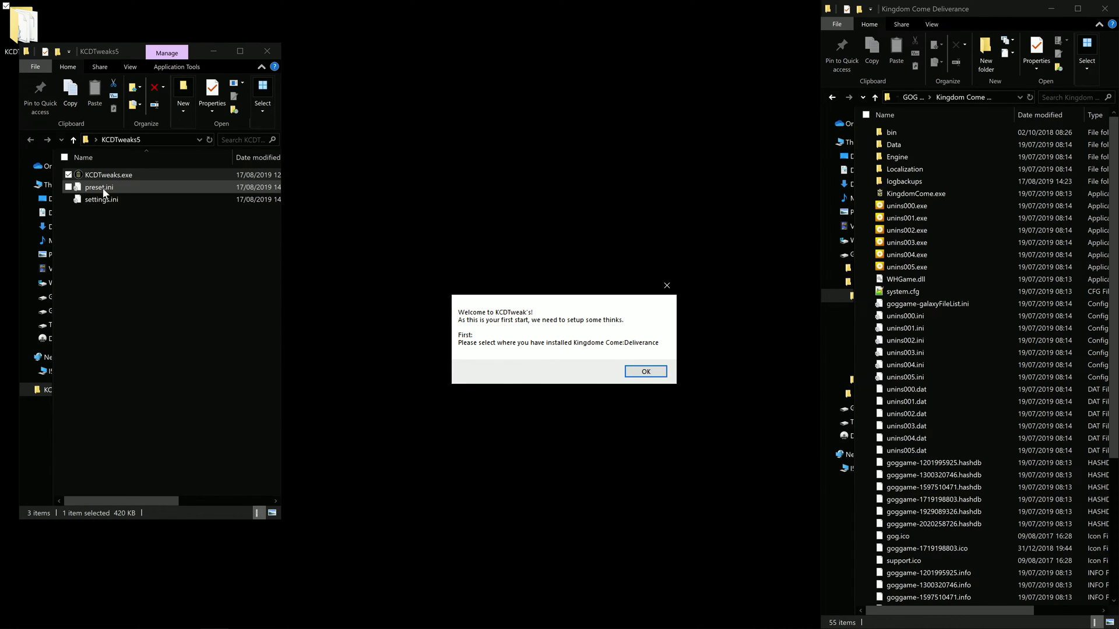
left_click(643, 373)
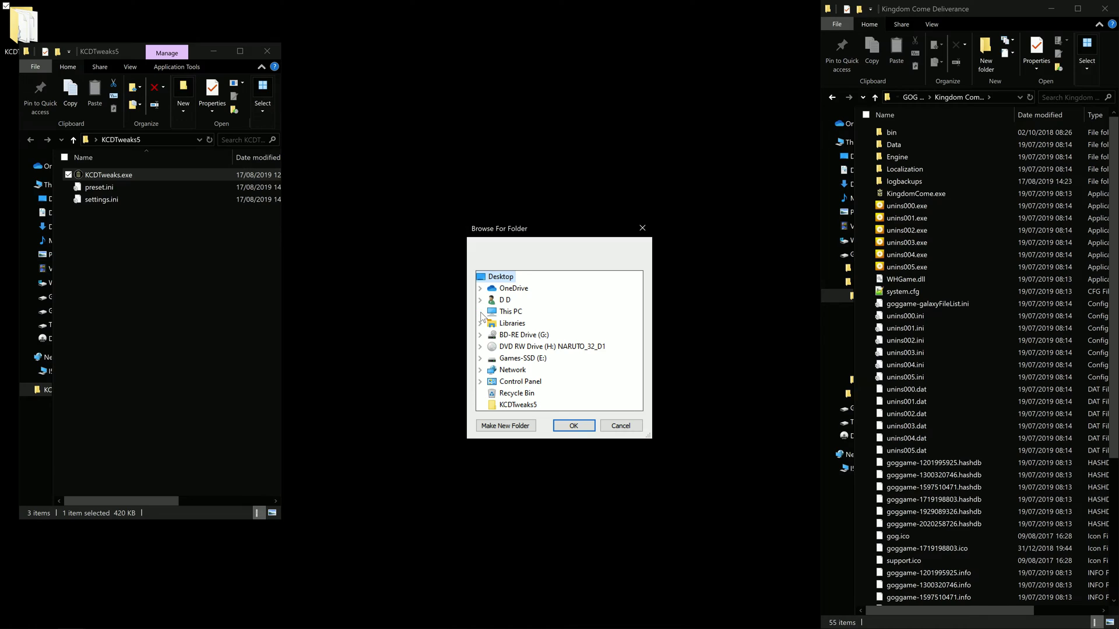
left_click(481, 311)
left_click(491, 405)
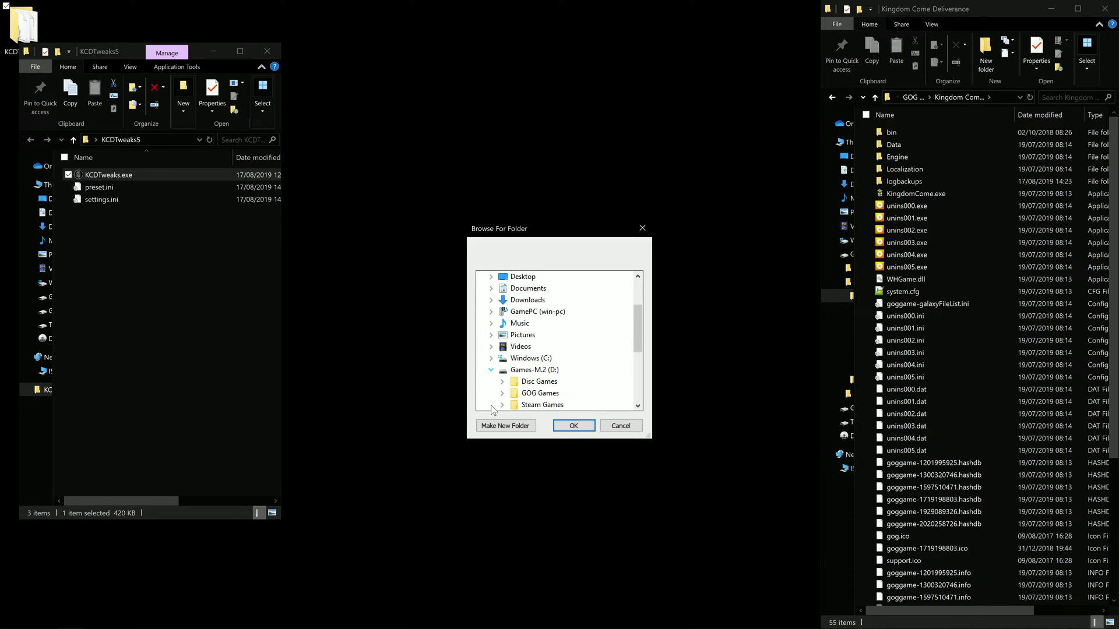
left_click(502, 394)
left_click(559, 394)
left_click(513, 393)
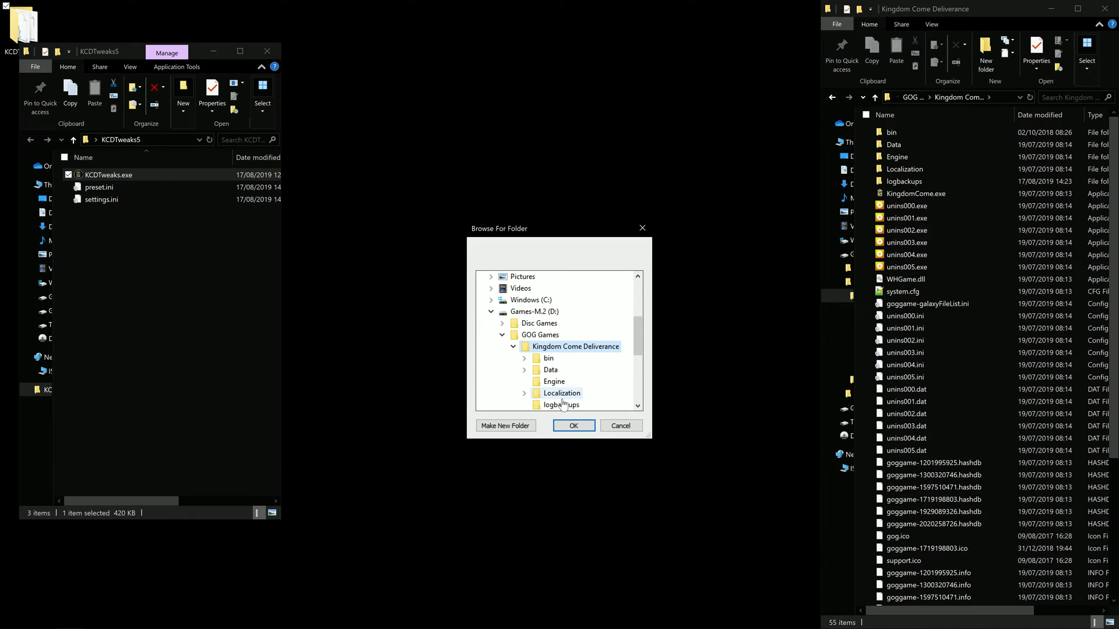
left_click(573, 425)
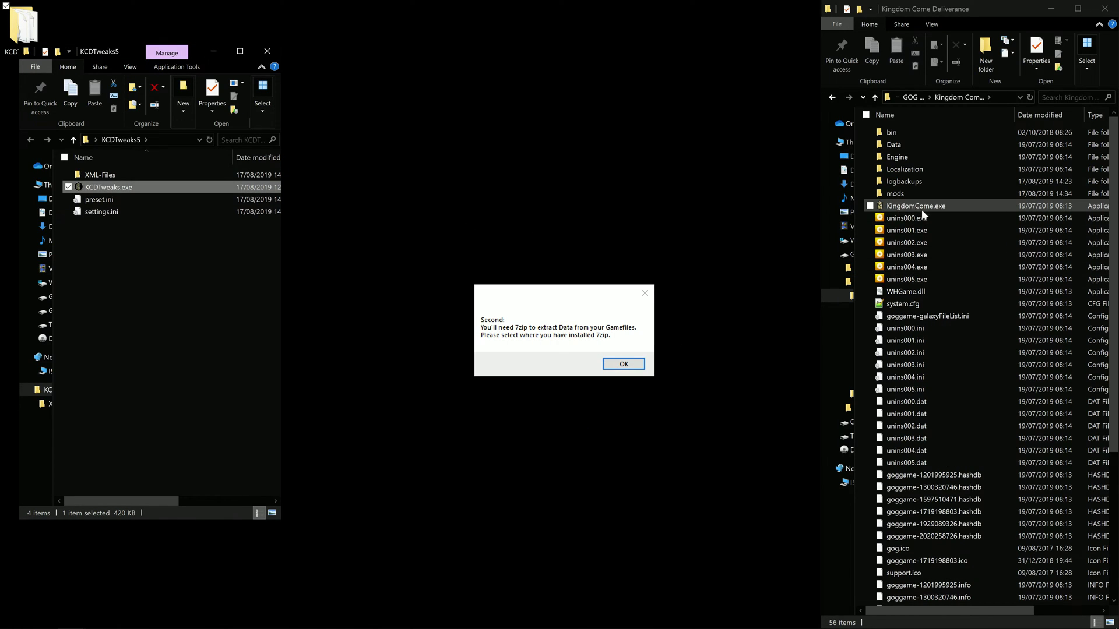
double_click(909, 194)
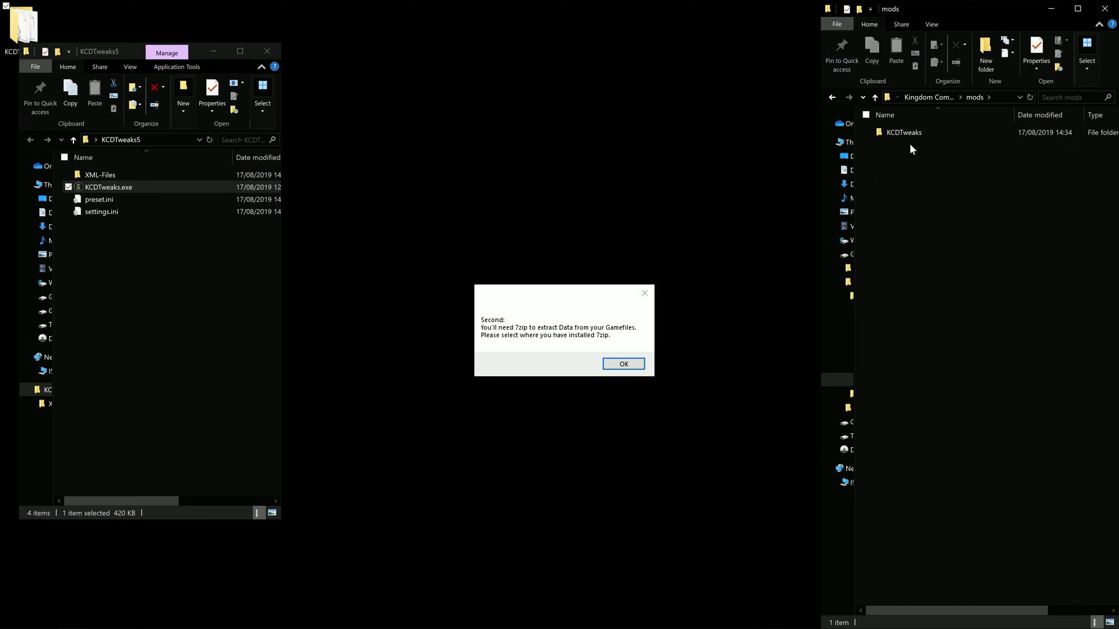
double_click(904, 133)
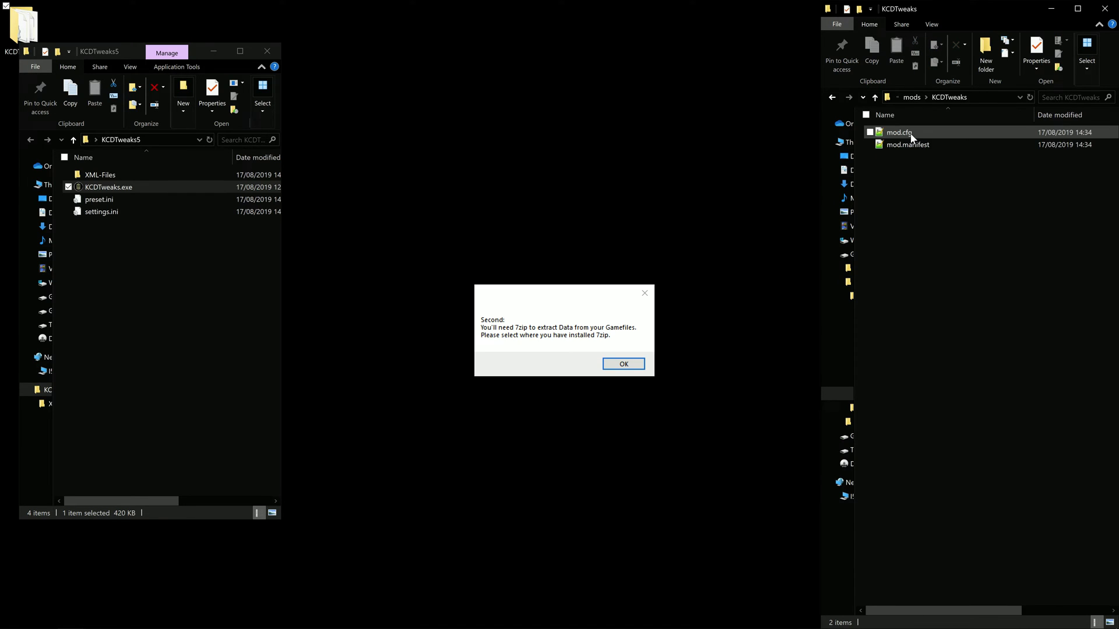
Set the 7zip location to C:\Program Files\7-Zip and finish first-run extraction.
left_click(628, 365)
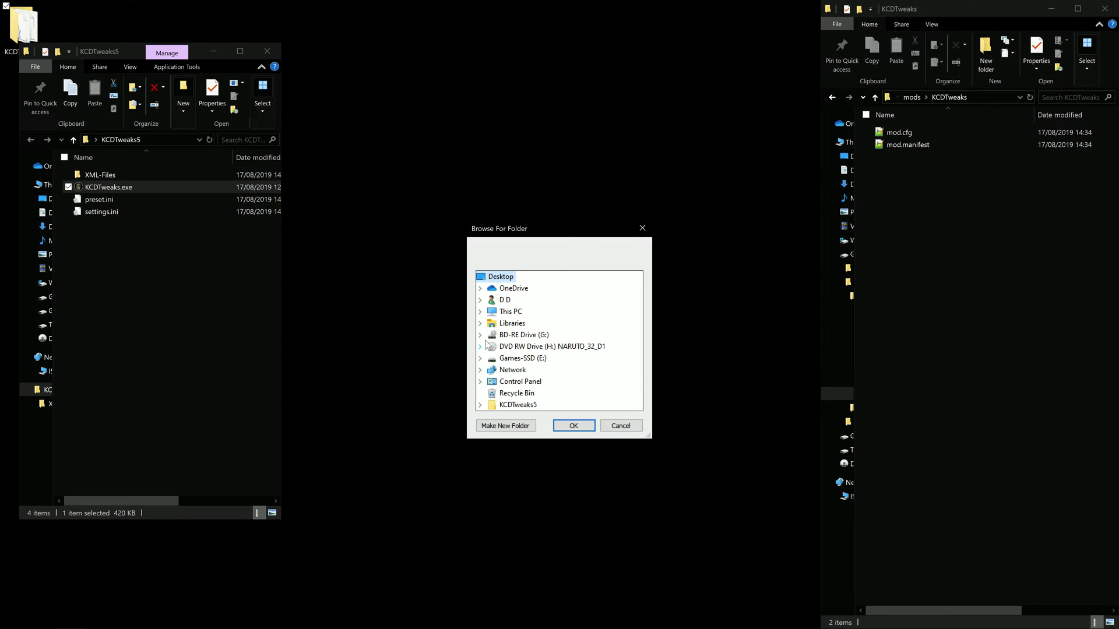
left_click(480, 313)
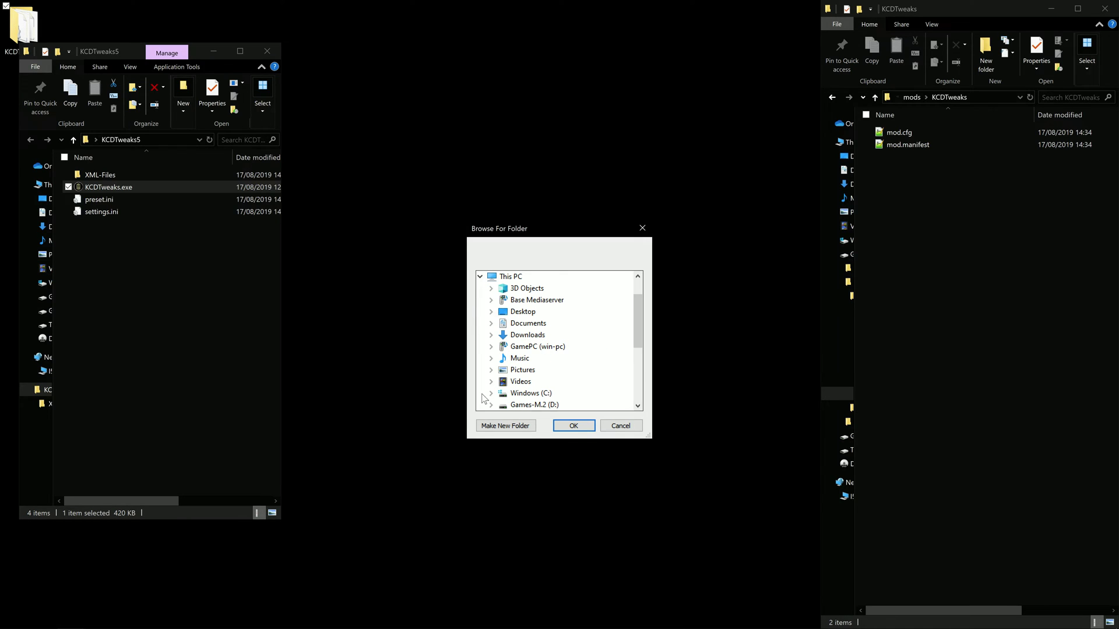
left_click(481, 393)
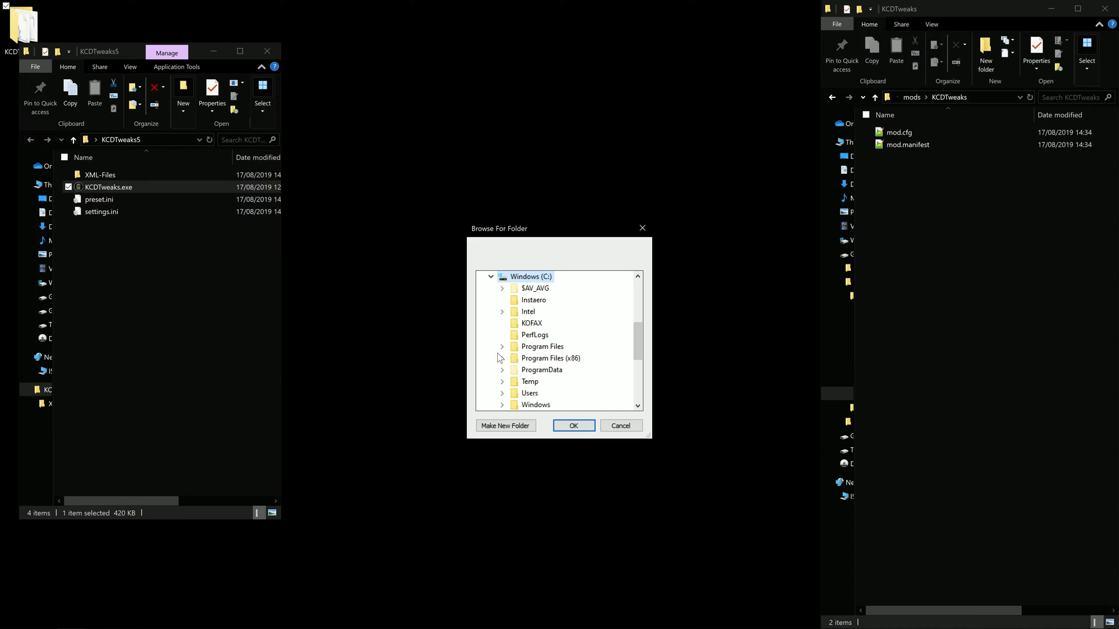
left_click(502, 347)
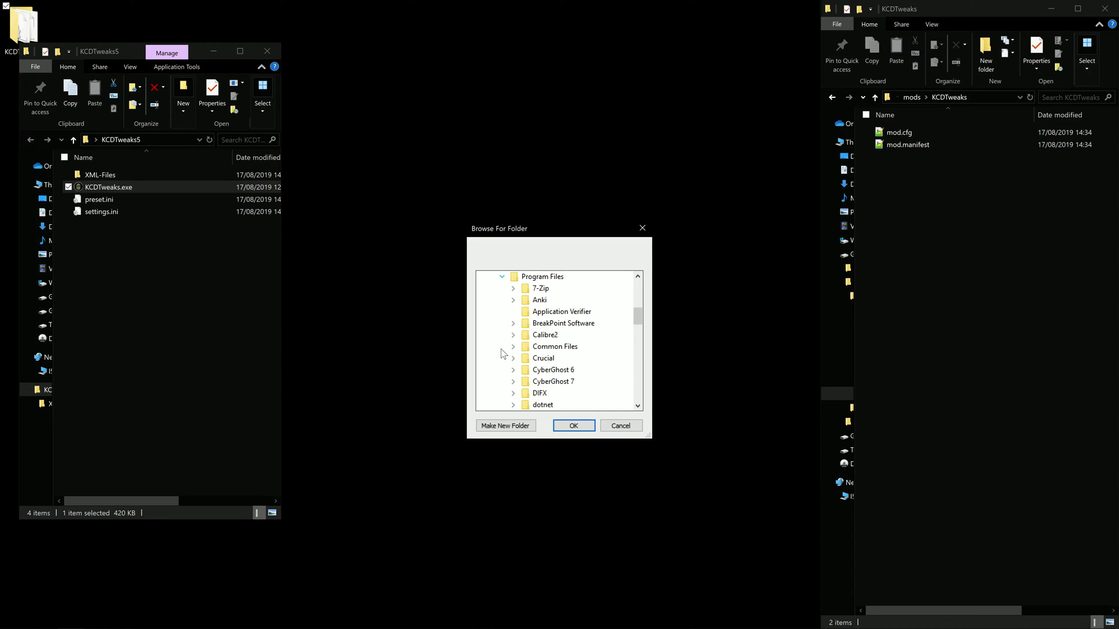
left_click(545, 291)
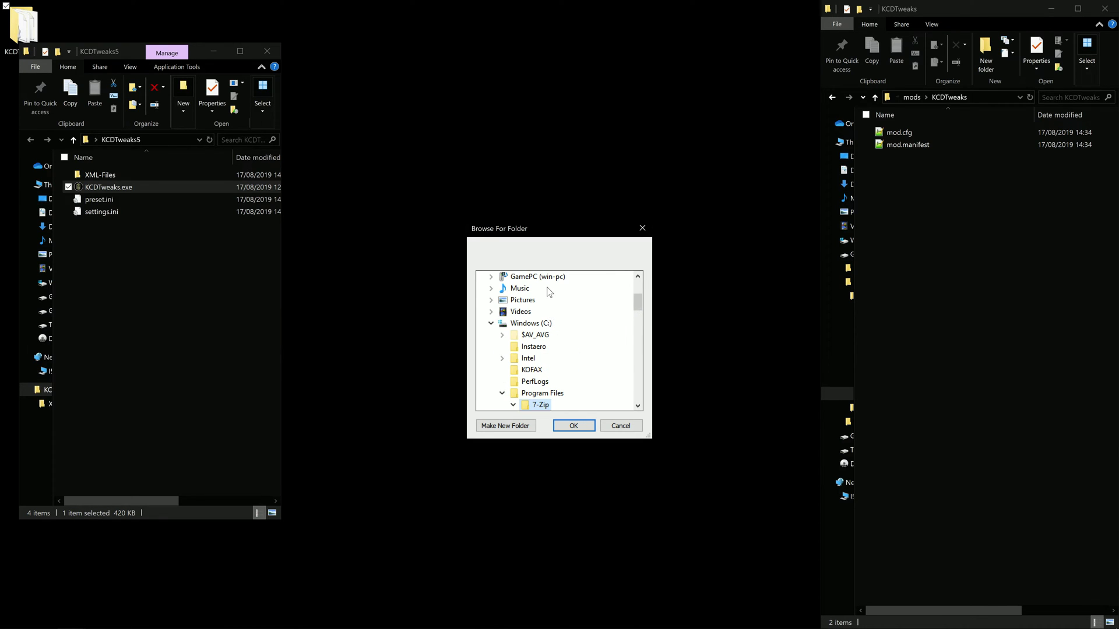
left_click(573, 426)
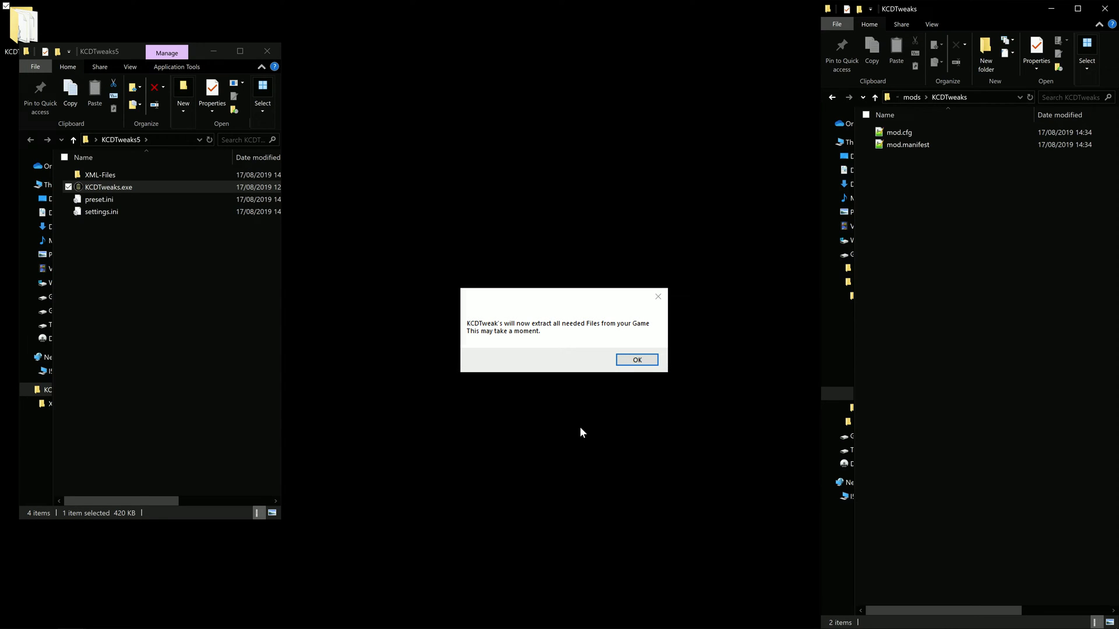
left_click(635, 362)
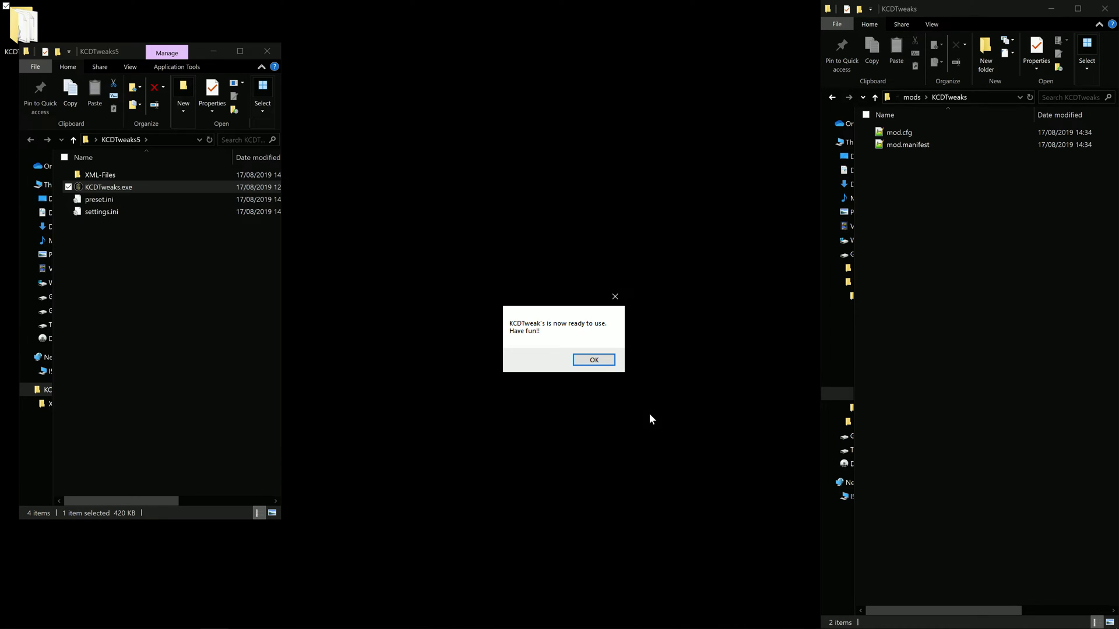
left_click(610, 363)
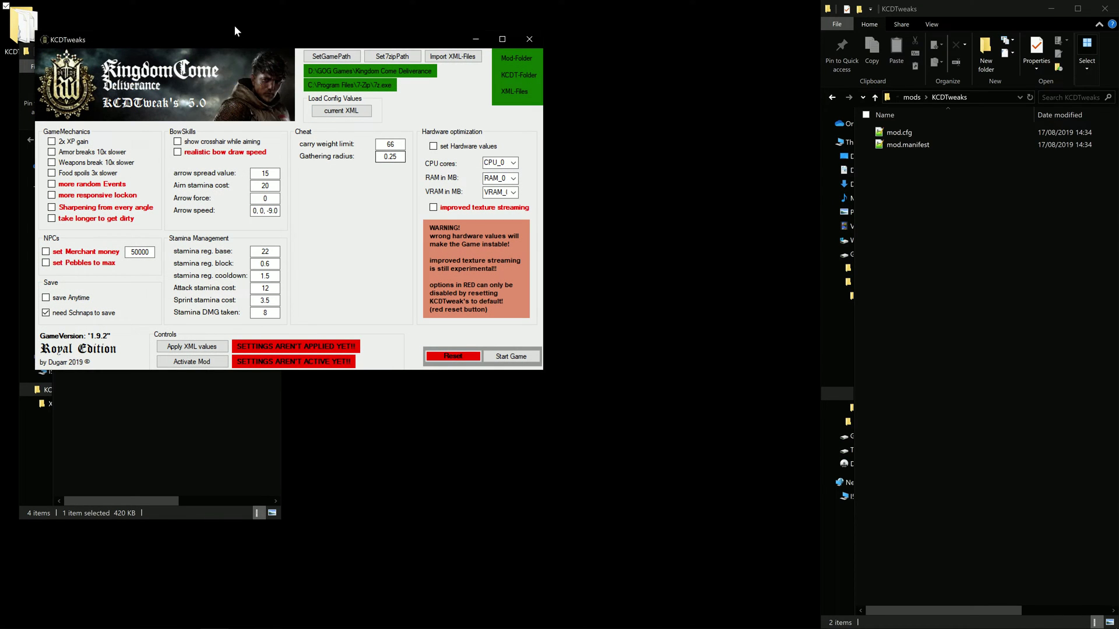
left_click_drag(238, 39, 500, 153)
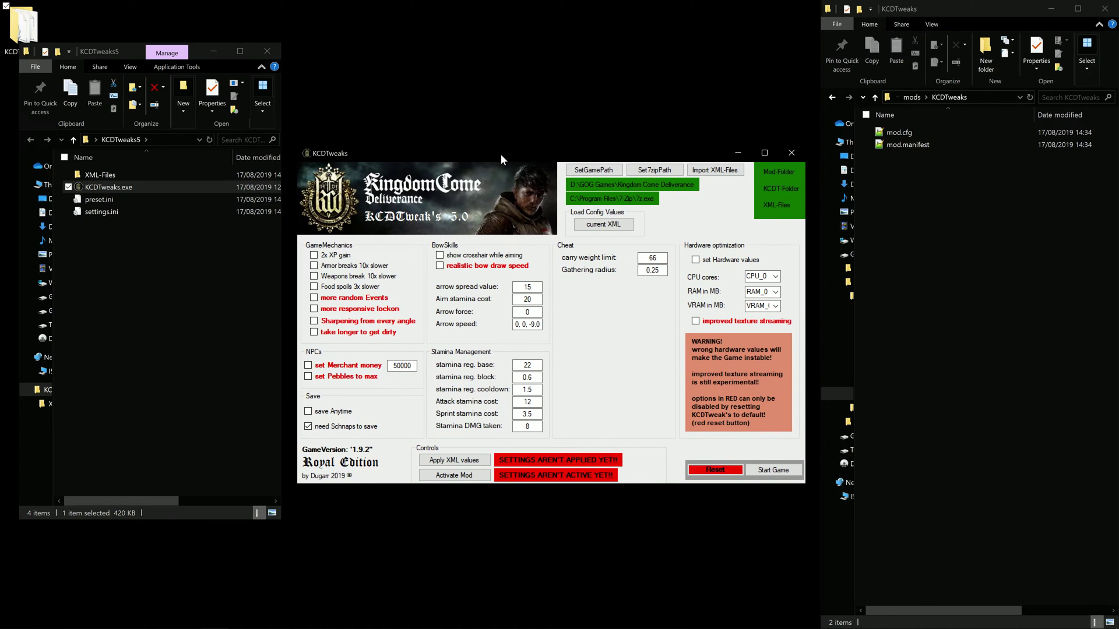
left_click(75, 176)
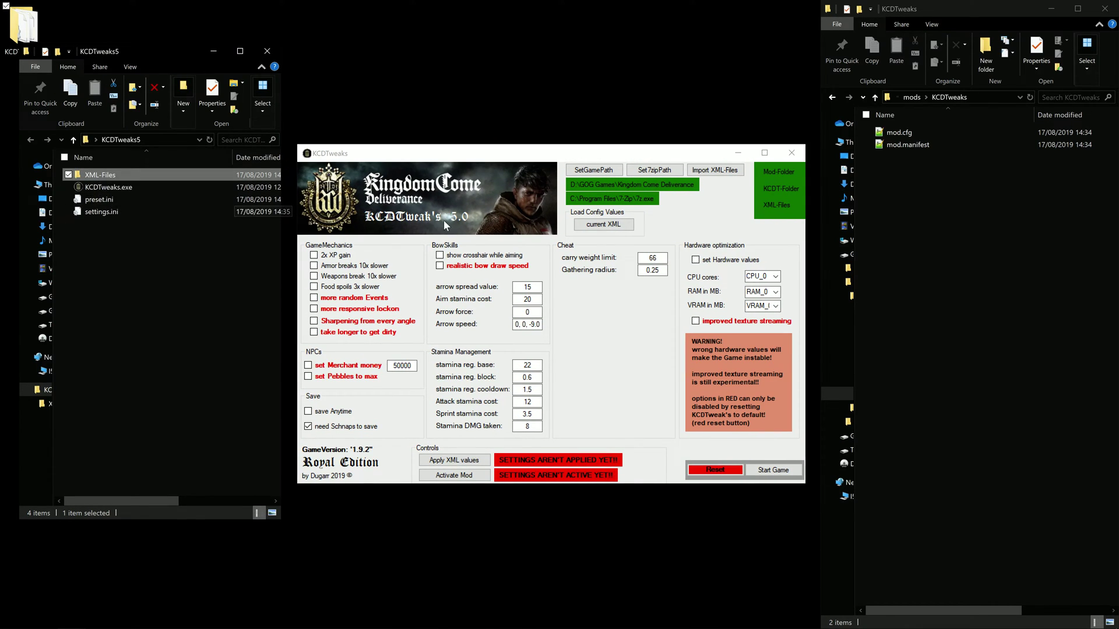
left_click(455, 155)
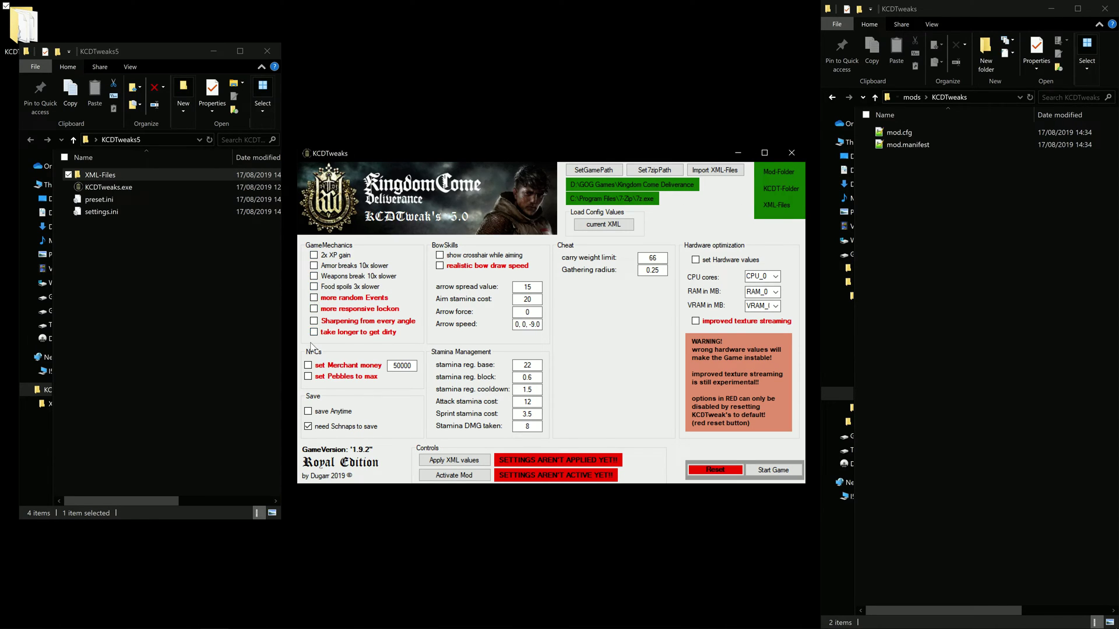
Enable 2x XP, 10x slower armour and weapon wear, save anytime without Schnaps, and crosshair.
left_click(314, 255)
left_click(313, 266)
left_click(314, 276)
left_click(308, 411)
left_click(308, 426)
left_click(439, 256)
Set carry weight limit to 500 and gathering radius to 5.
double_click(652, 258)
type("500")
key("Tab")
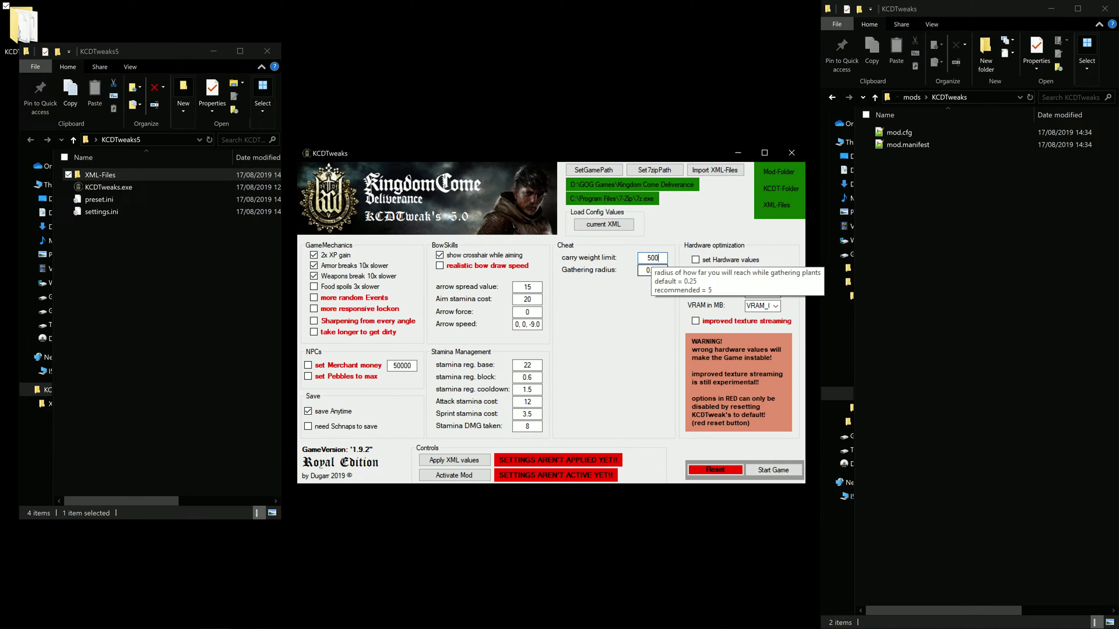
type("5")
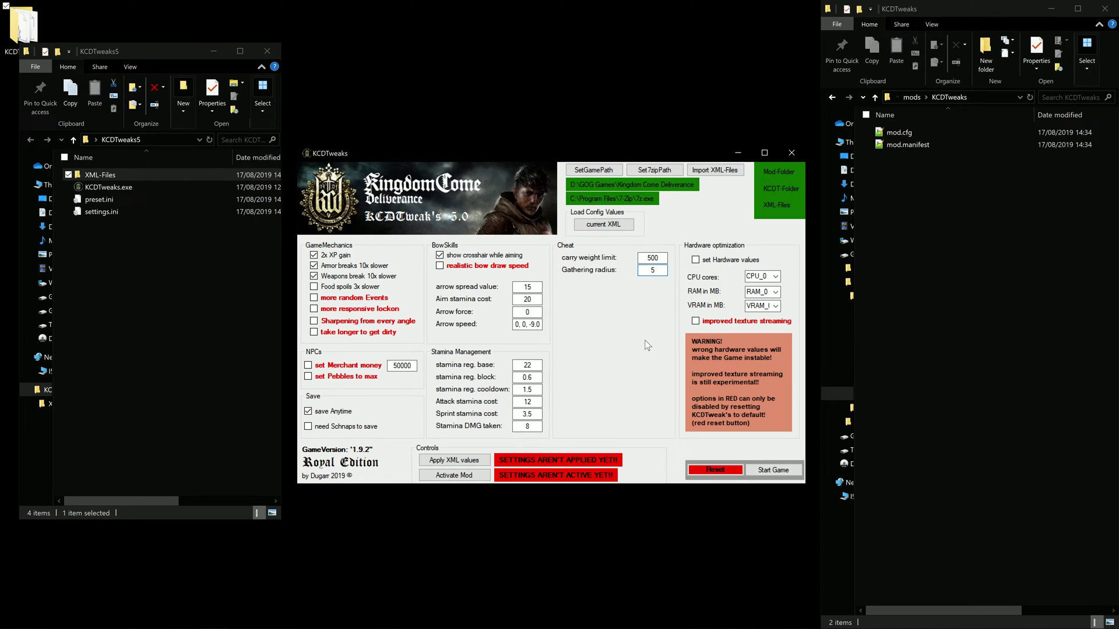
Enable hardware values: 6 CPU cores, 16384 MB RAM, 11264 MB VRAM, improved texture streaming.
left_click(695, 260)
left_click(775, 276)
left_click(757, 308)
left_click(777, 293)
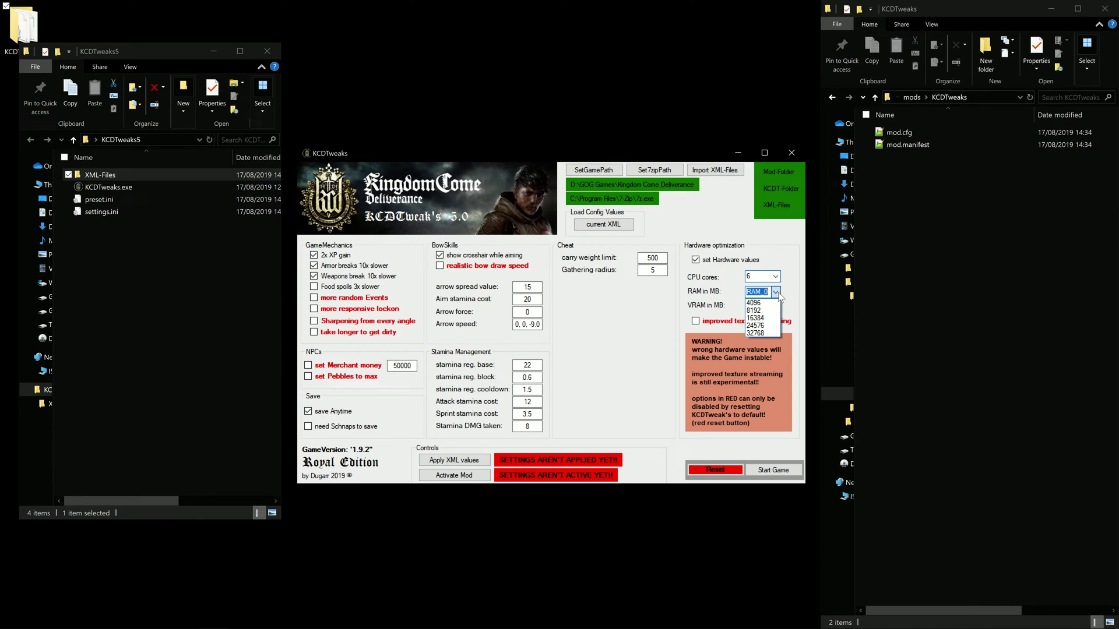
left_click(755, 318)
left_click(775, 306)
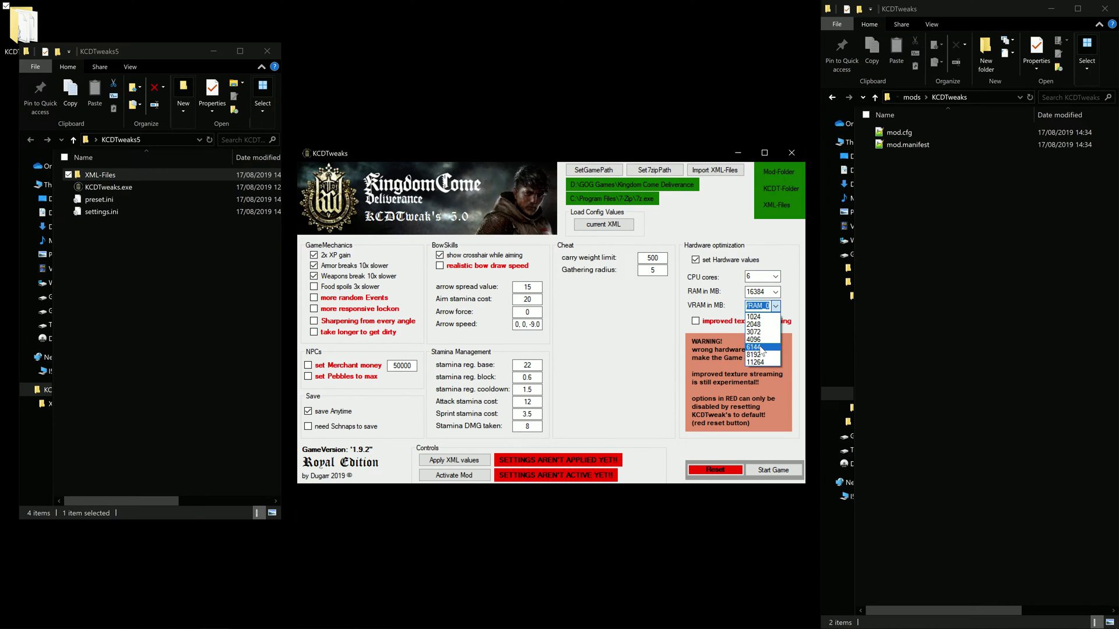
left_click(763, 363)
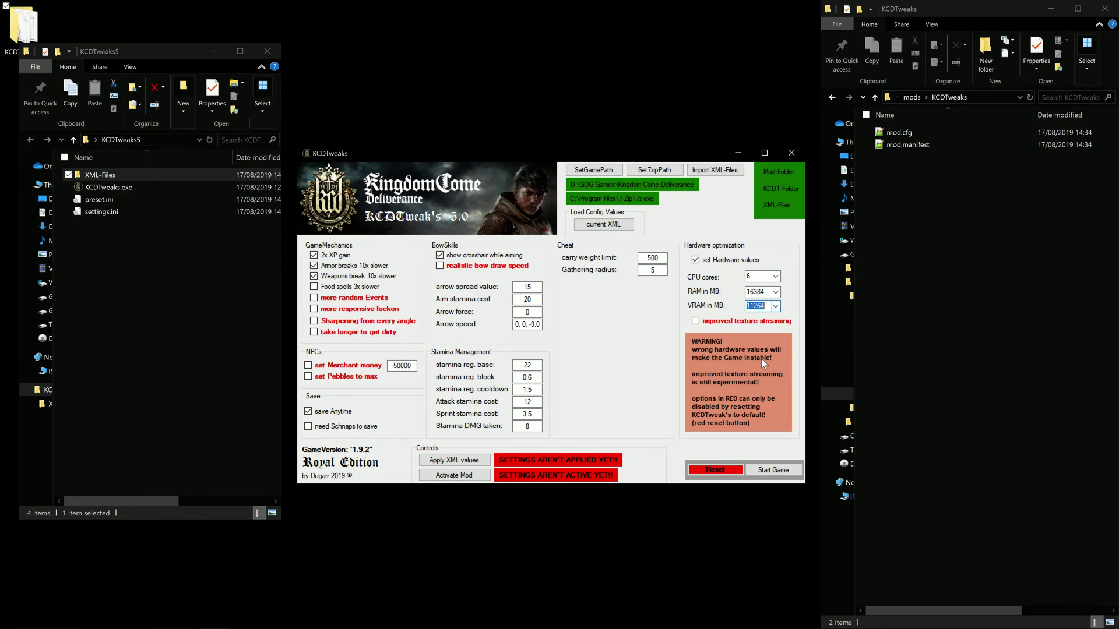
left_click(696, 321)
Apply the XML values, activate the mod, and check KCDTweaks.pak in its Data folder.
left_click(460, 462)
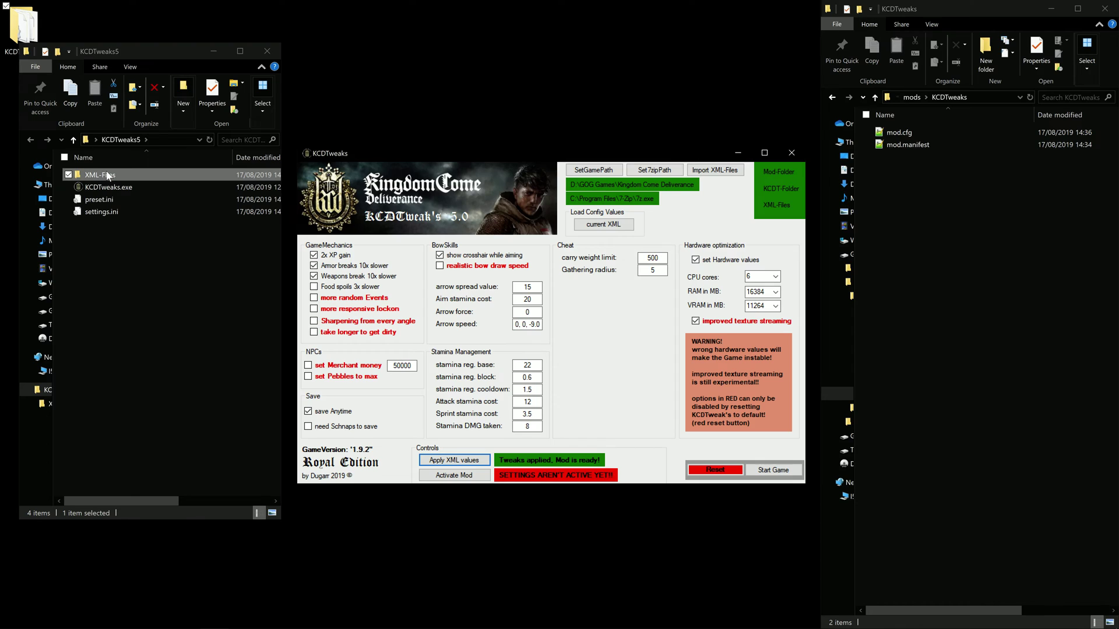
left_click(458, 478)
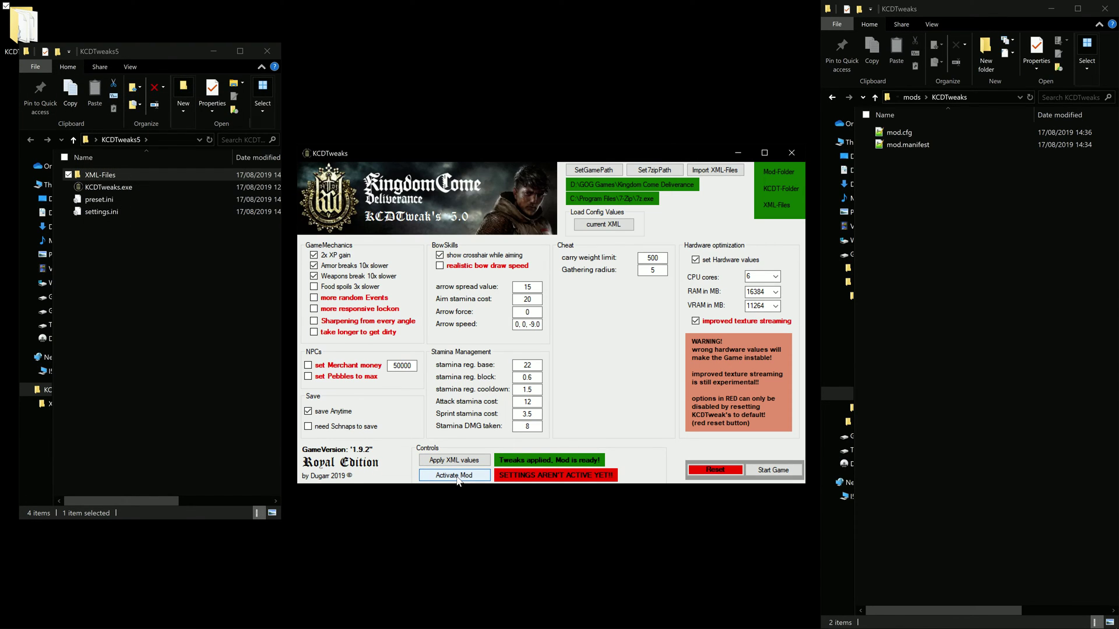
double_click(894, 132)
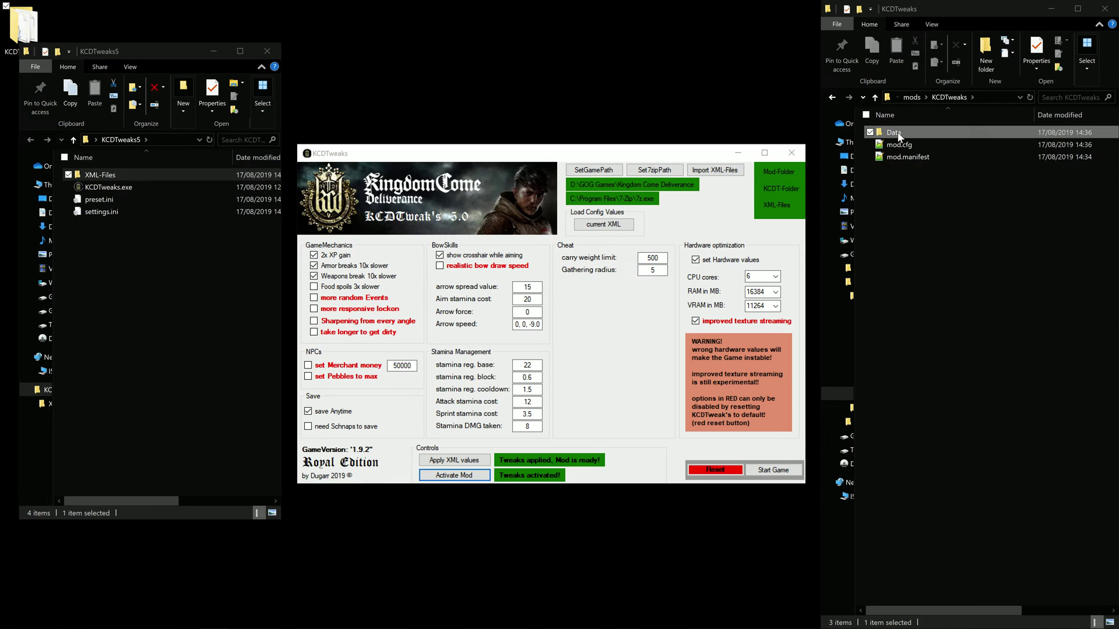
left_click(905, 133)
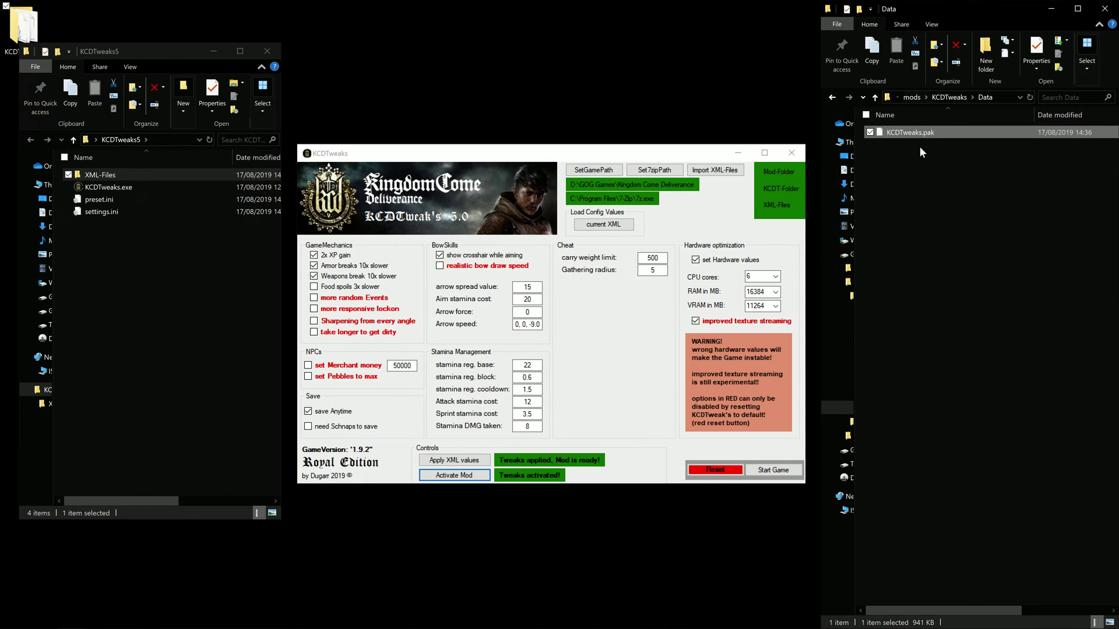
Start Kingdom Come: Deliverance from KCDTweaks and continue the saved game.
left_click(770, 470)
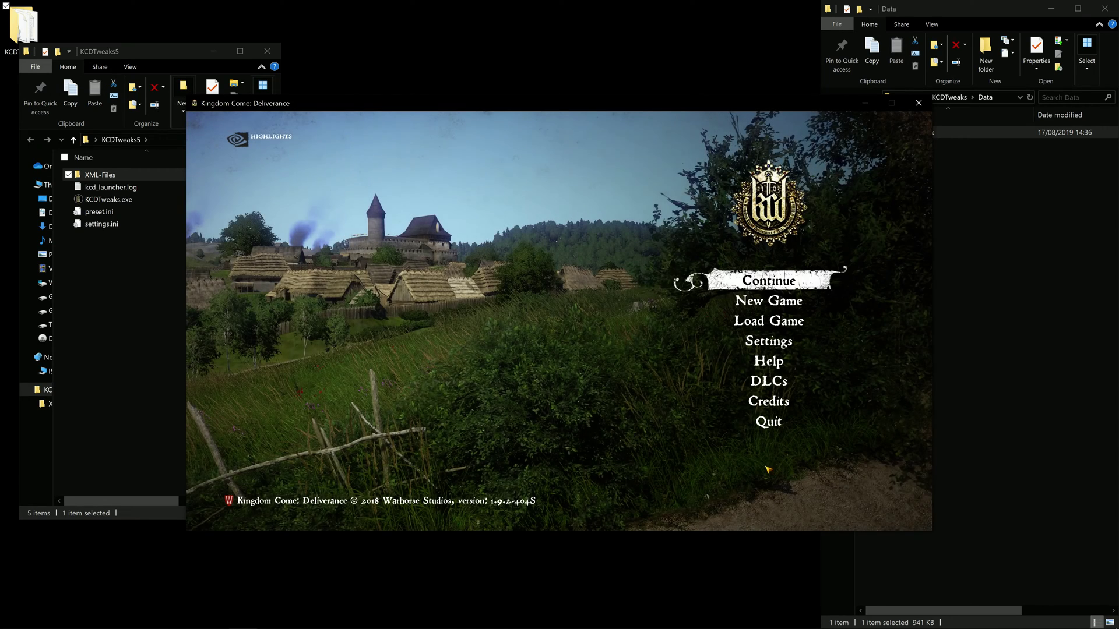
left_click(768, 282)
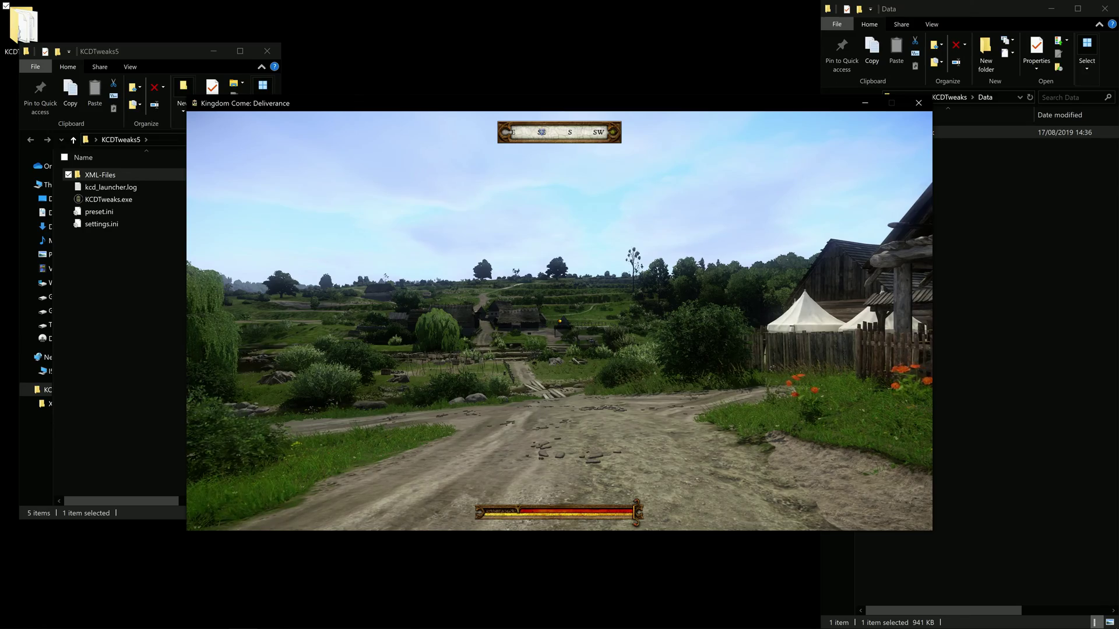
Walk along the road, draw the polearm, and aim the bow to check the crosshair.
key("w")
key("w")
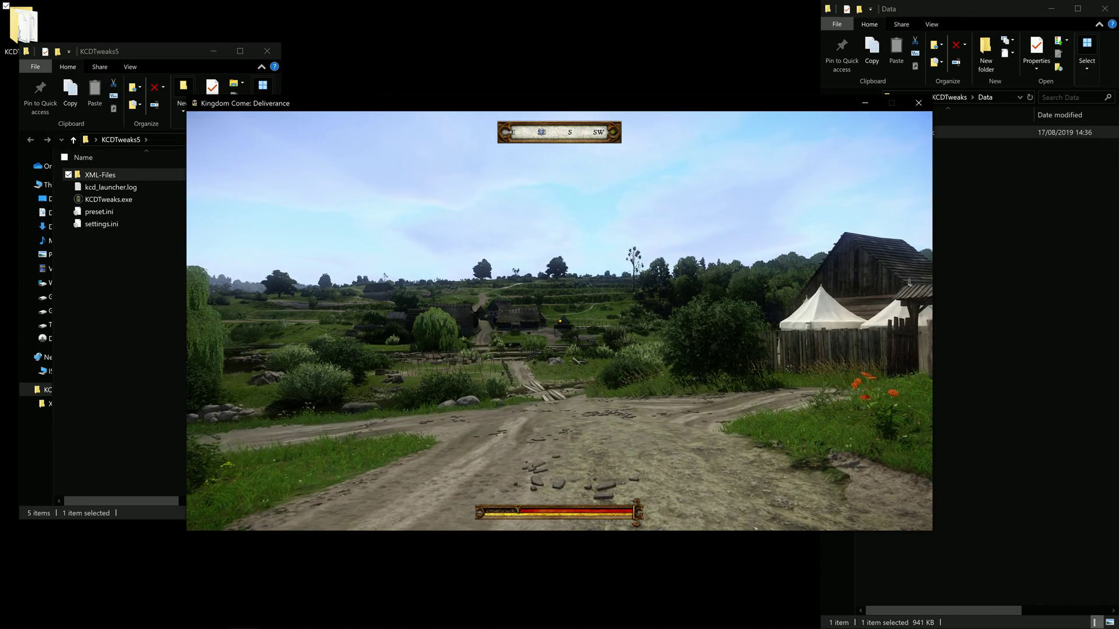
key("w")
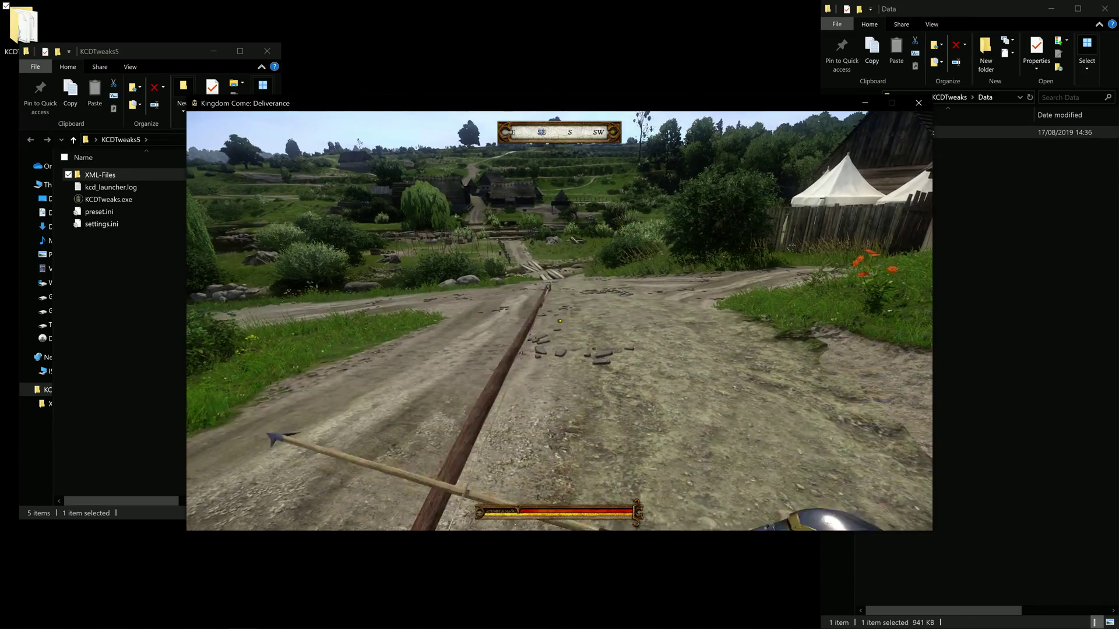
key("f")
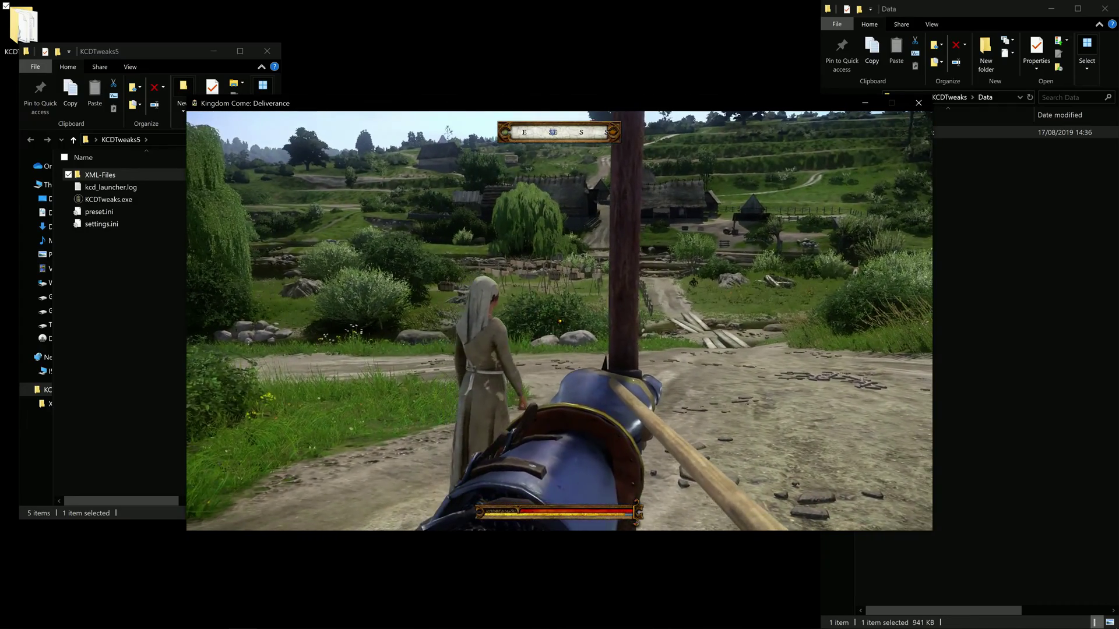
key("w")
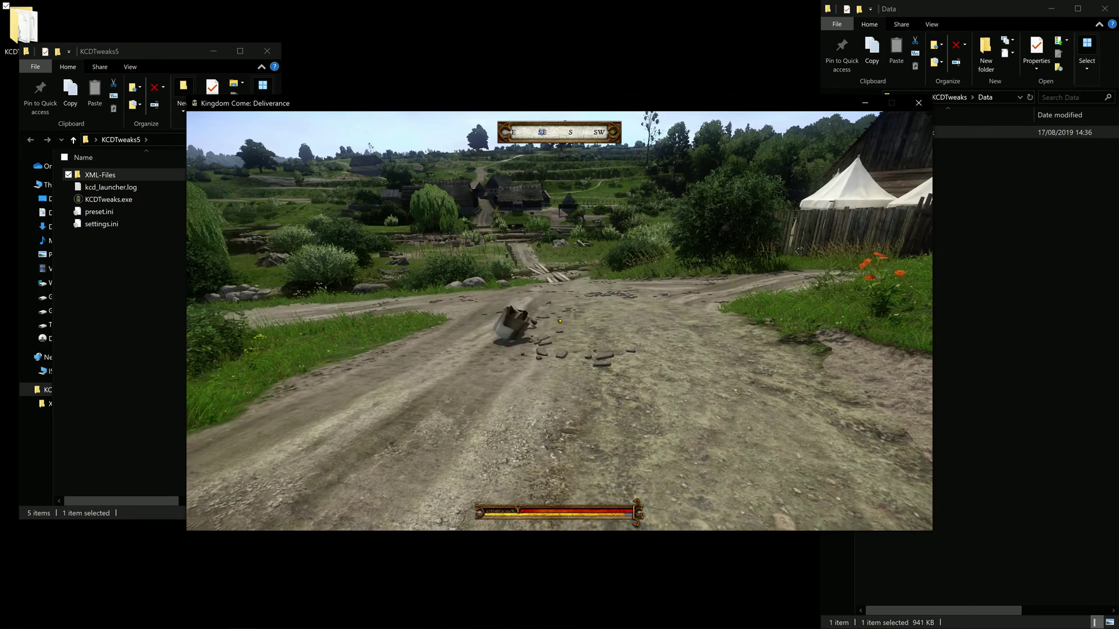
Check carry weight in the inventory, then walk through the village gate.
key("i")
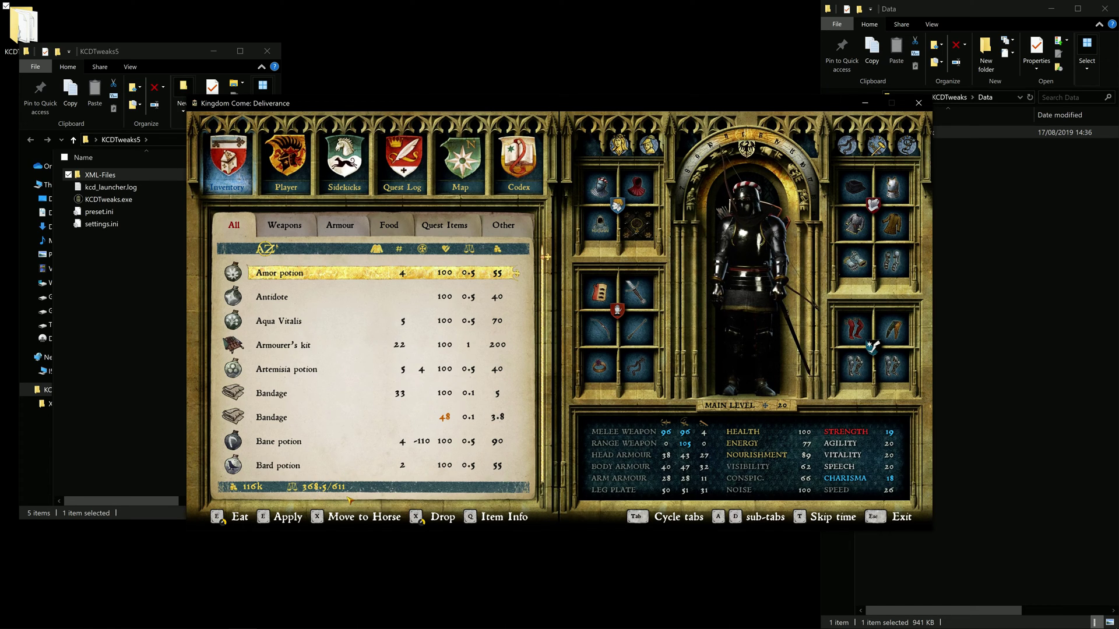
key("Escape")
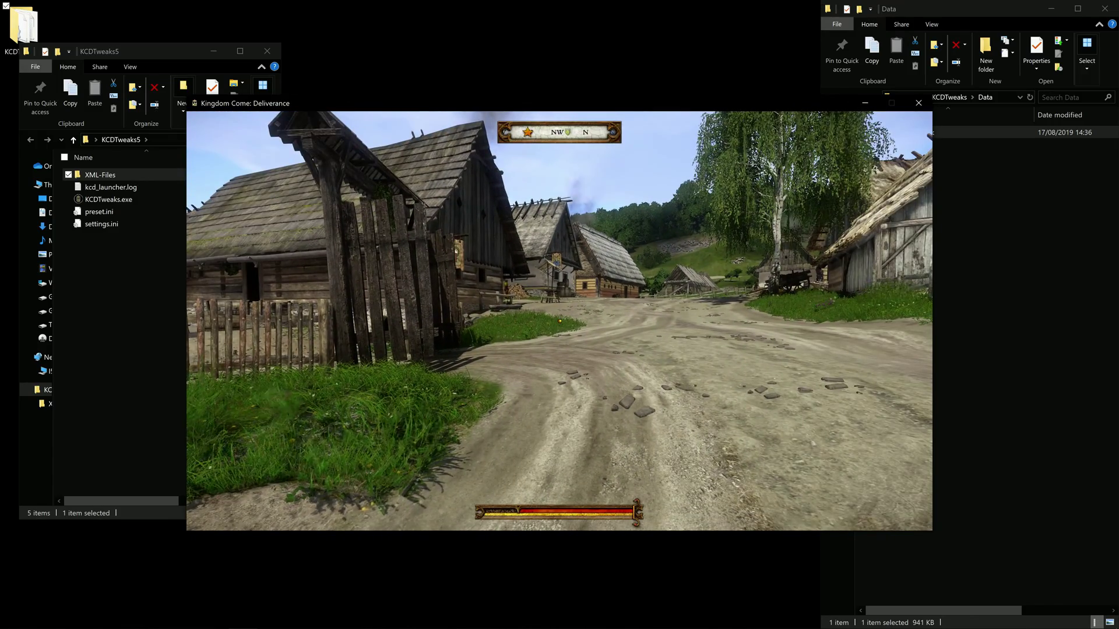
key("w")
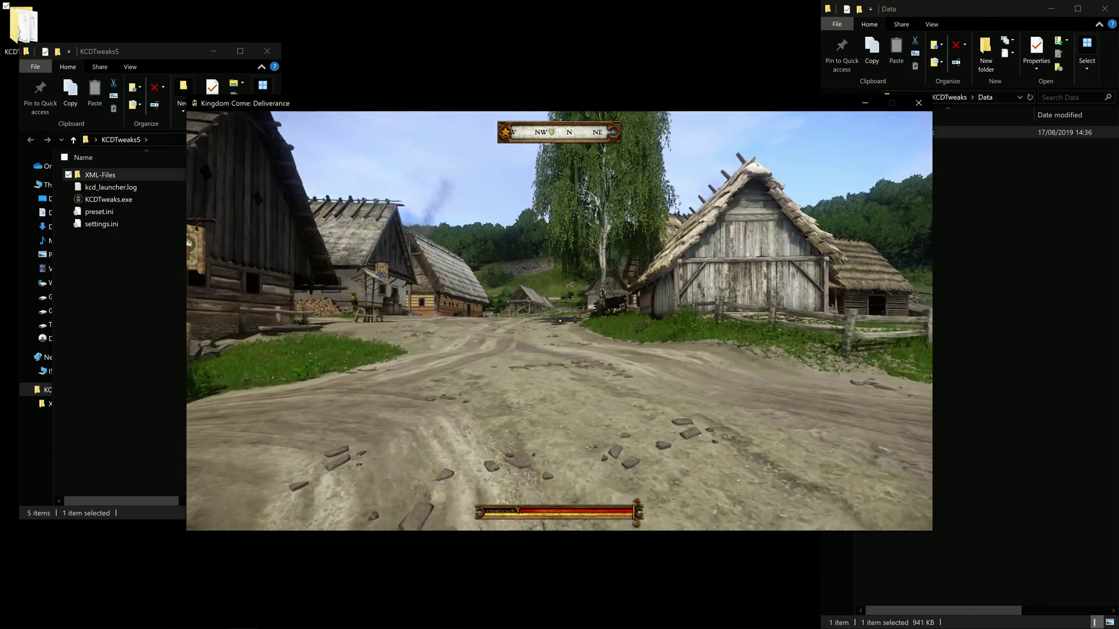
key("w")
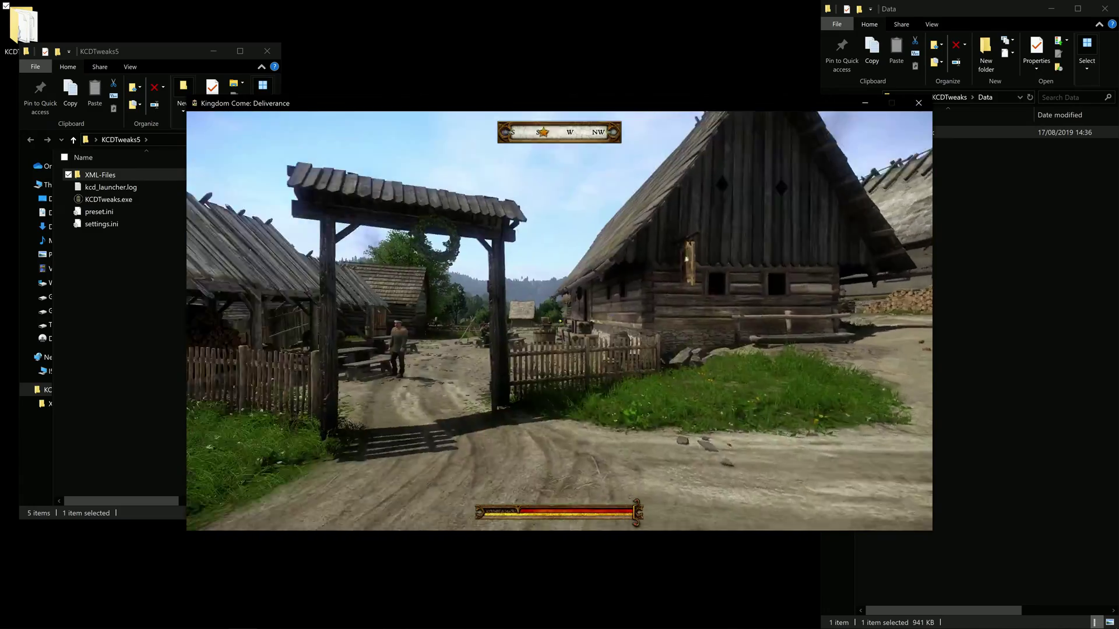
key("w")
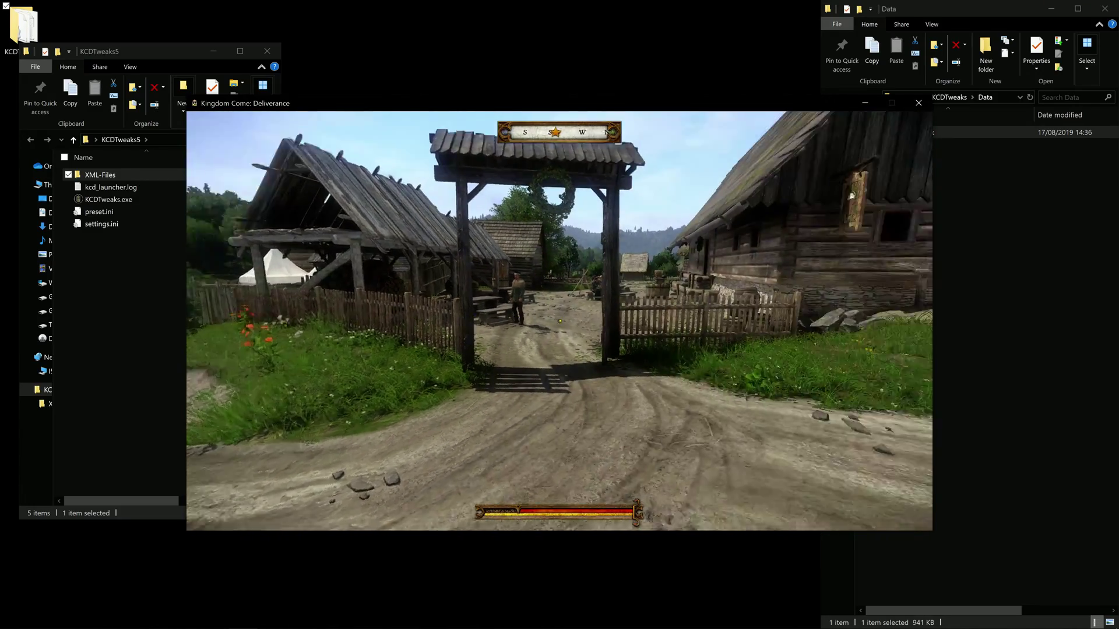